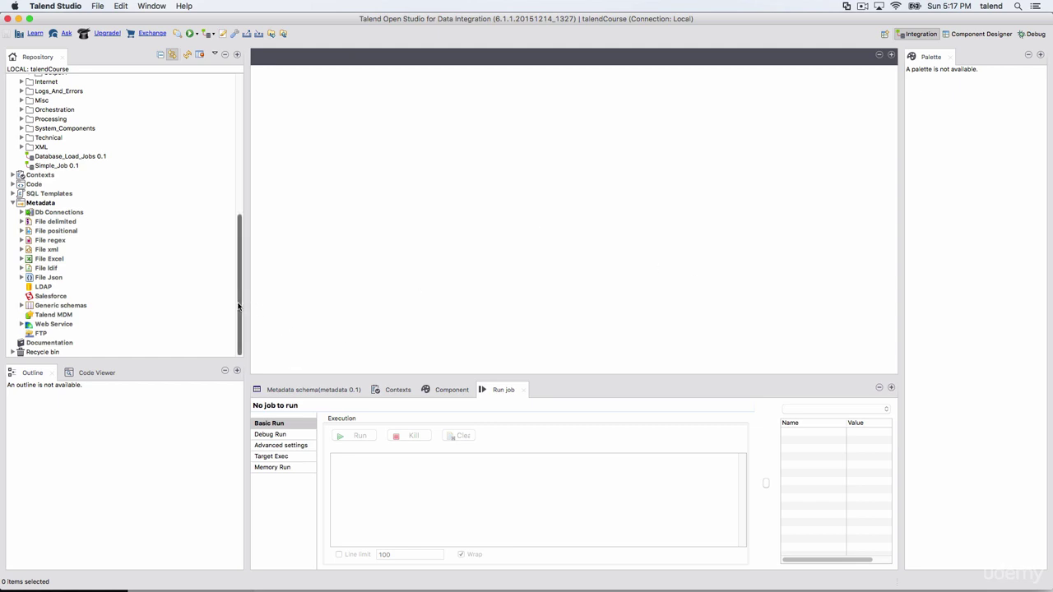
# - Browse the repository's job folders and metadata categories, and select Db Connections under Metadata
pyautogui.scroll(5, 52, 249)
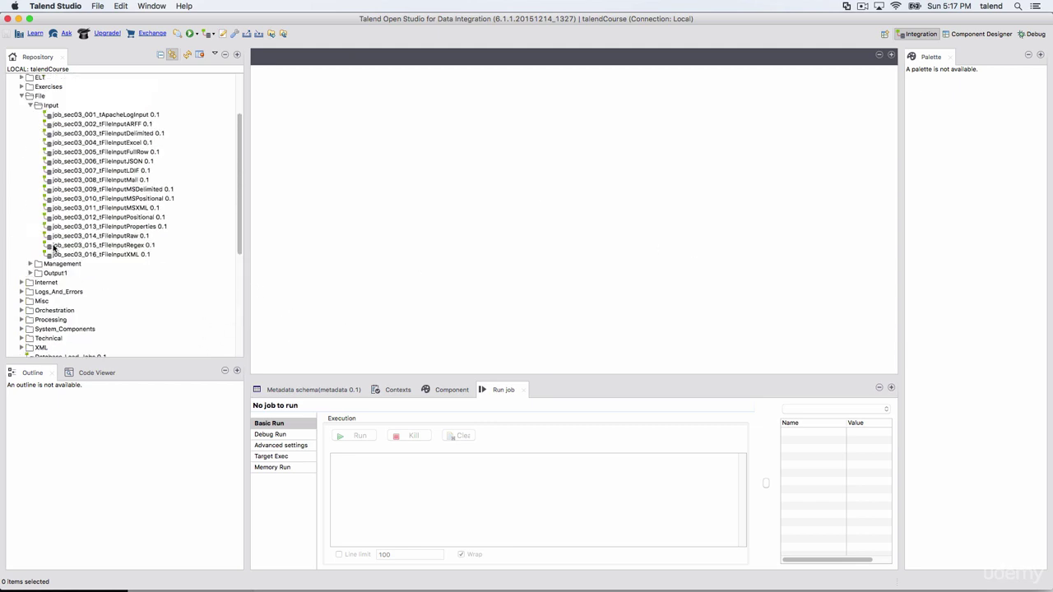
pyautogui.scroll(-5, 53, 248)
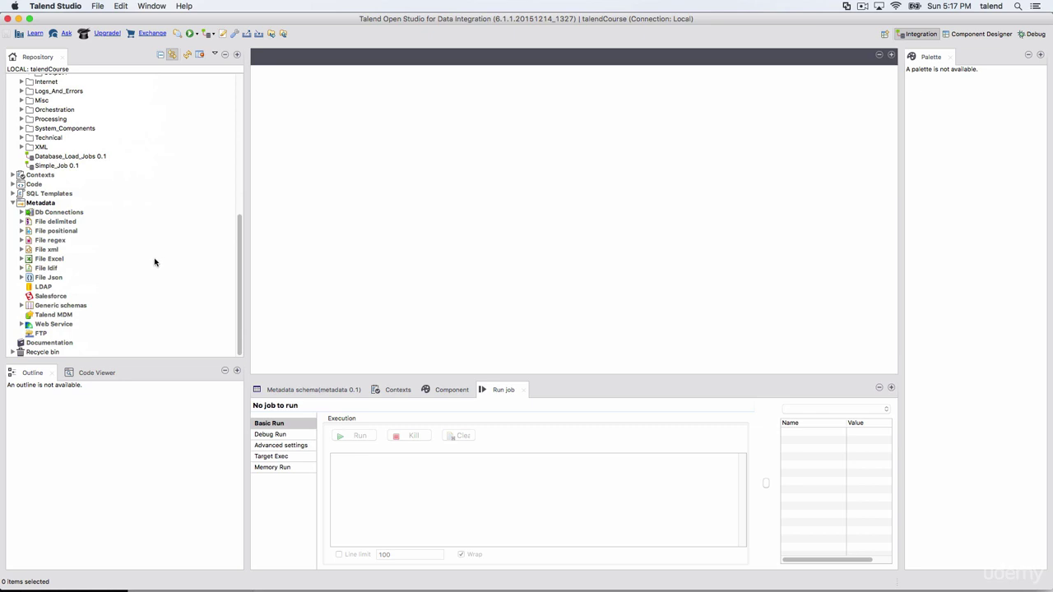
pyautogui.click(64, 214)
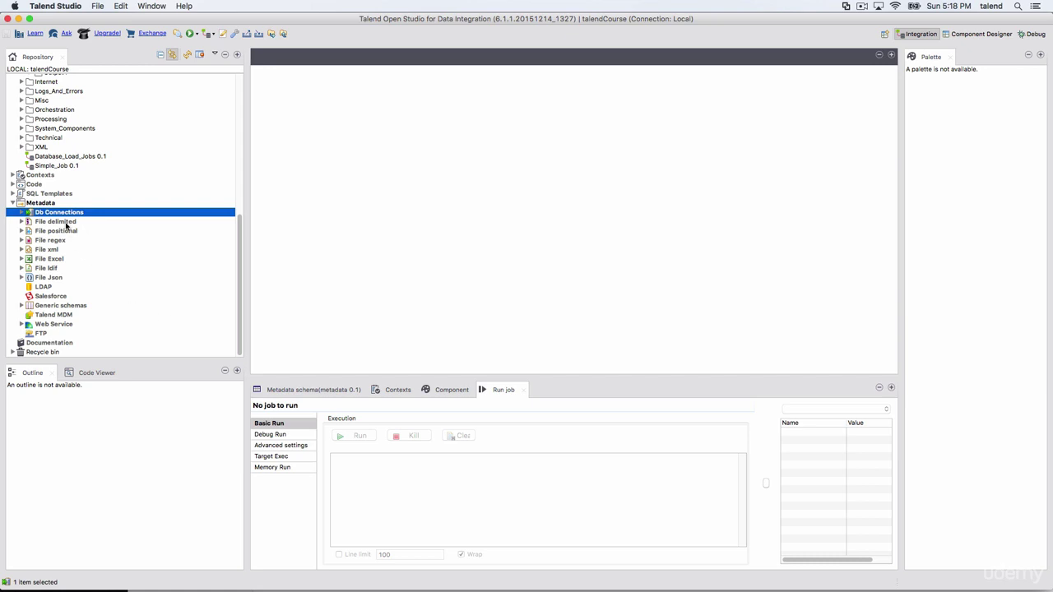
# - Inspect the Meta_sec03_003_tFileInputDelimited entry under File delimited, its metadata schema and their available actions, and collapse the category
pyautogui.click(23, 223)
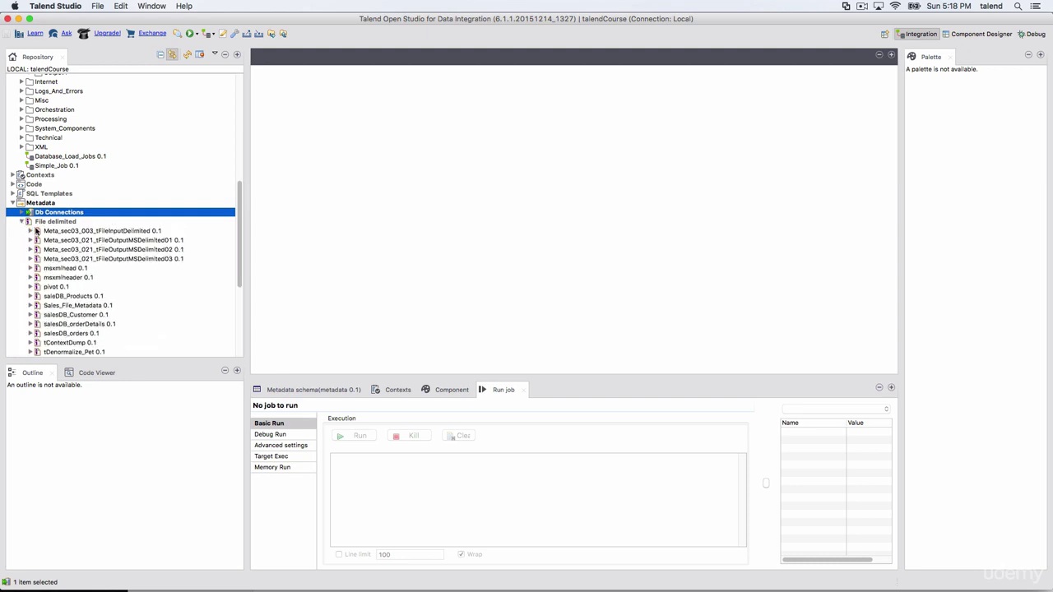
pyautogui.click(86, 233)
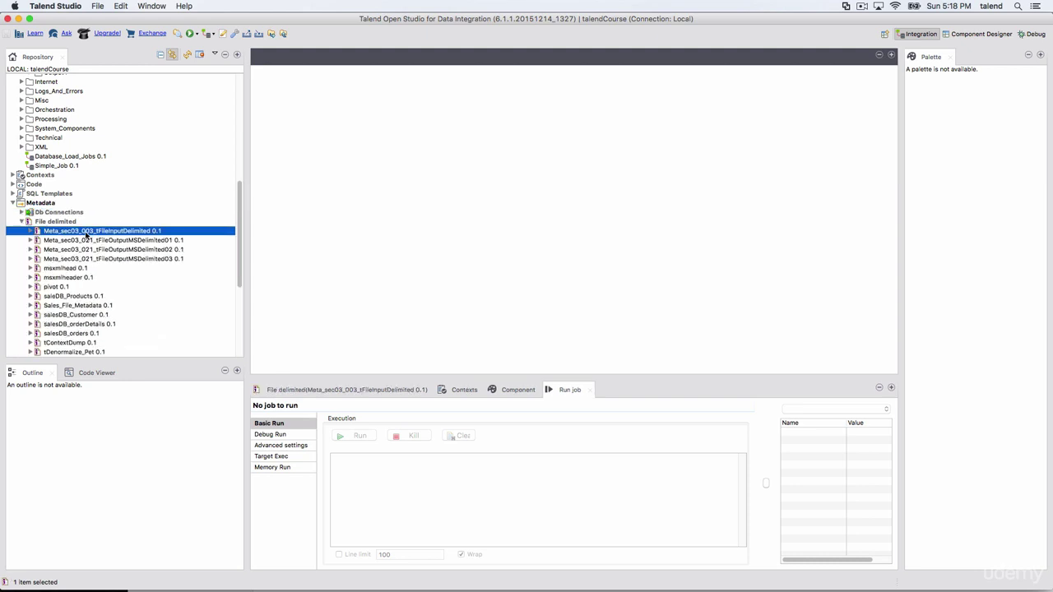
pyautogui.click(31, 232)
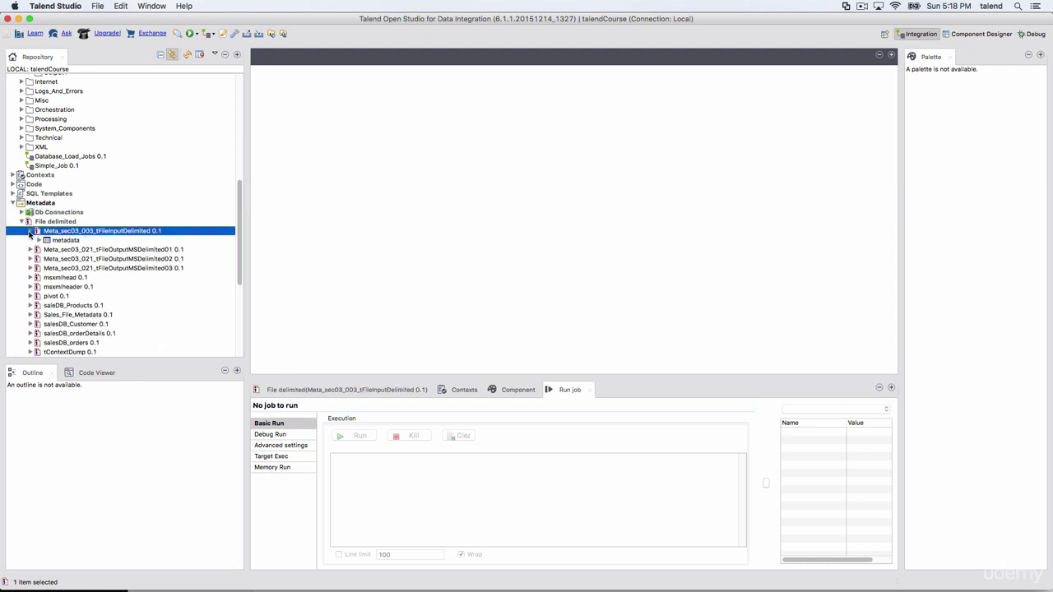
pyautogui.rightClick(103, 232)
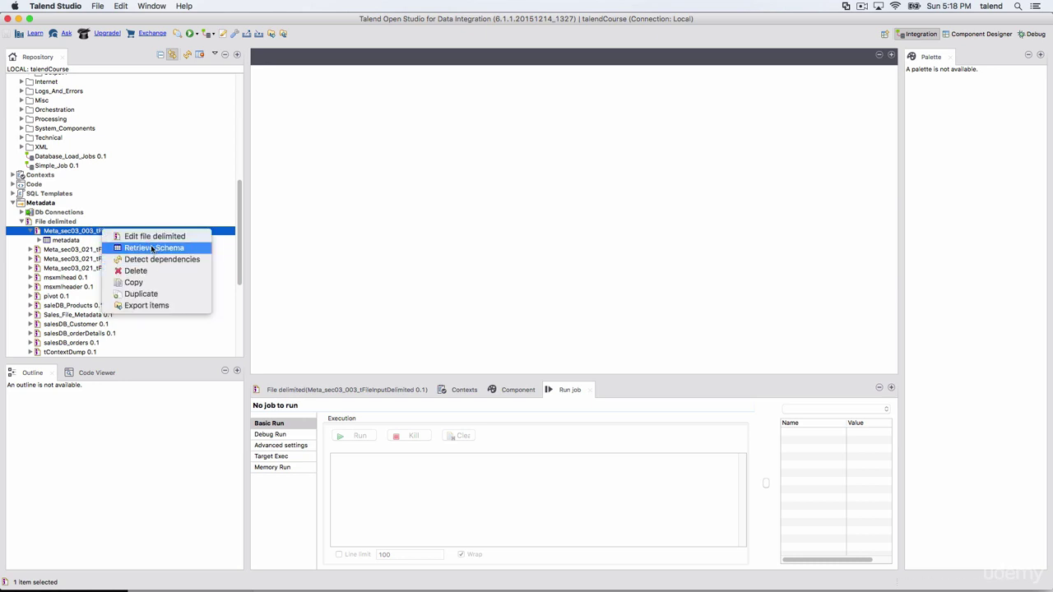
pyautogui.click(86, 233)
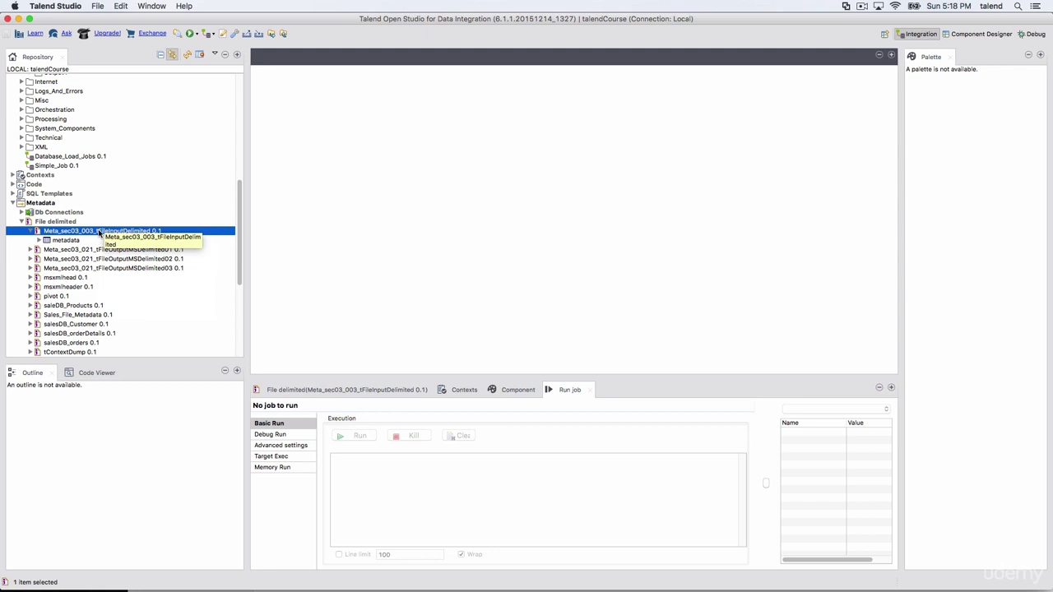
pyautogui.click(62, 241)
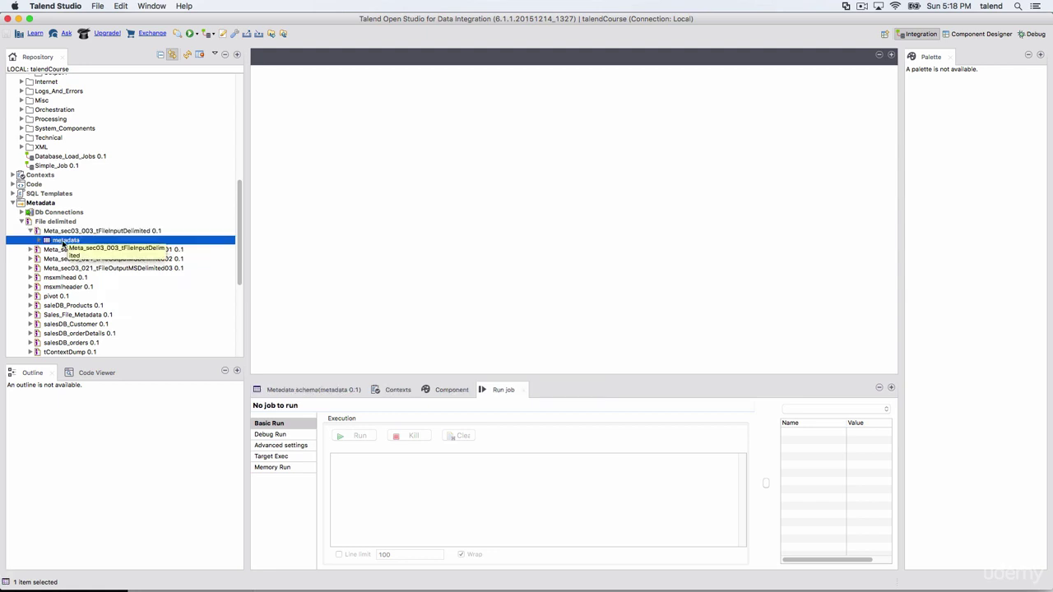
pyautogui.rightClick(55, 241)
pyautogui.click(71, 240)
pyautogui.click(31, 230)
pyautogui.click(21, 221)
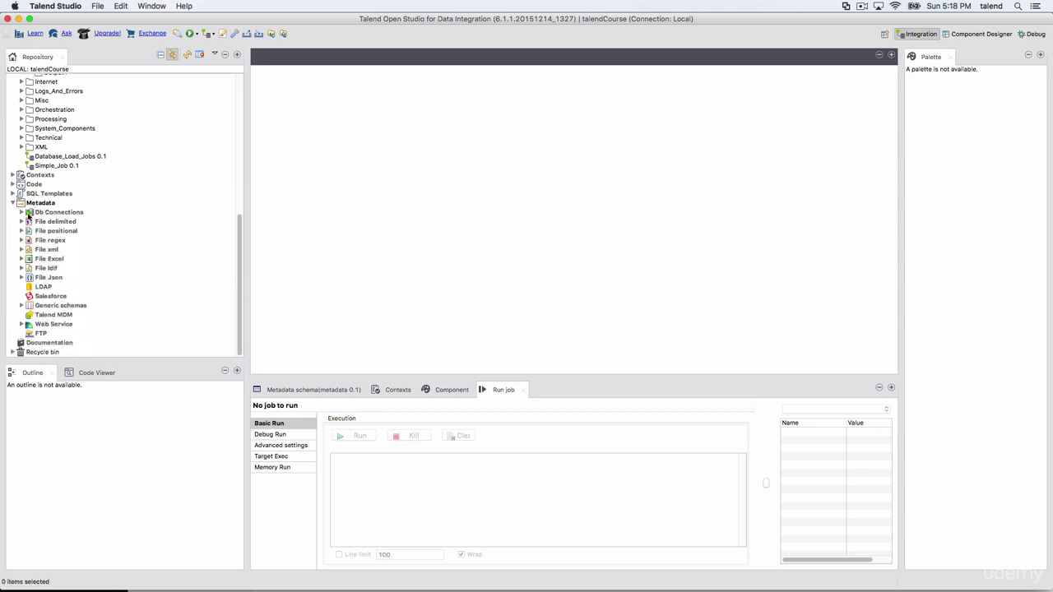
# - Switch to MySQL Workbench to view the local server instance's startup status, and minimize it to return to Talend Studio
pyautogui.click(51, 213)
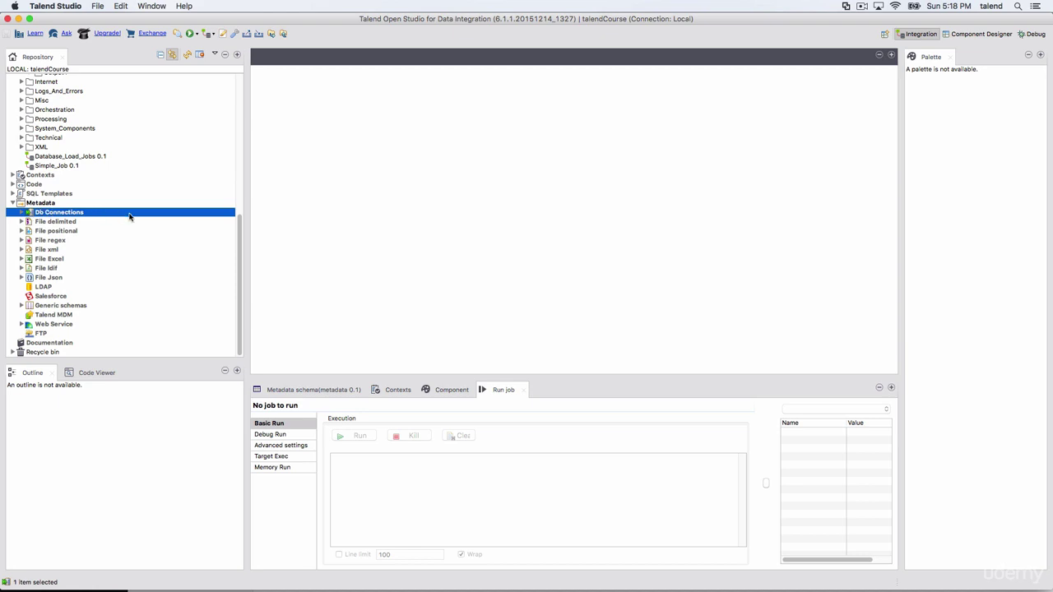
pyautogui.moveTo(657, 573)
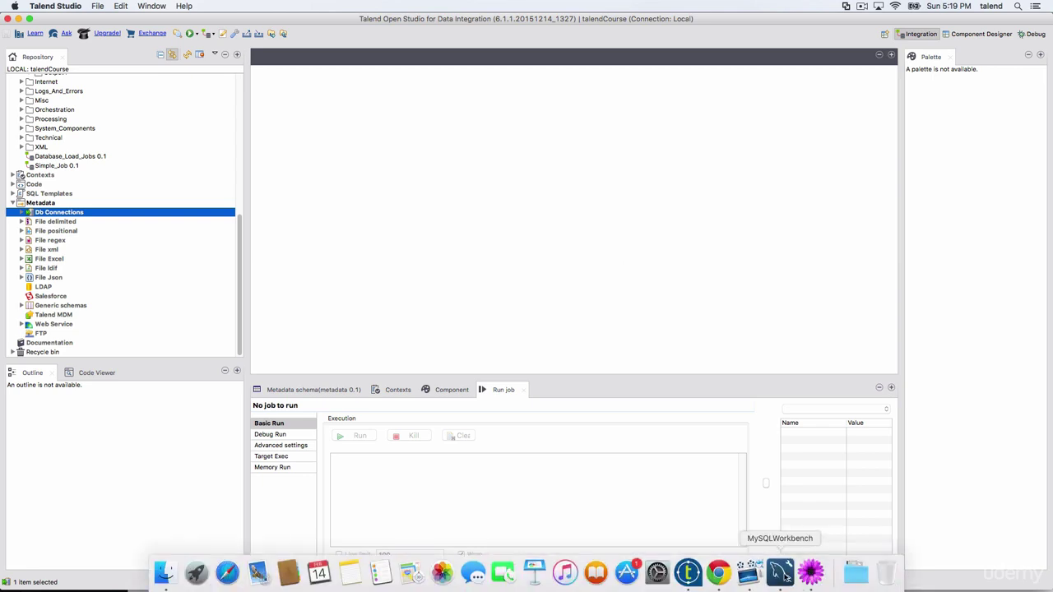
pyautogui.click(780, 572)
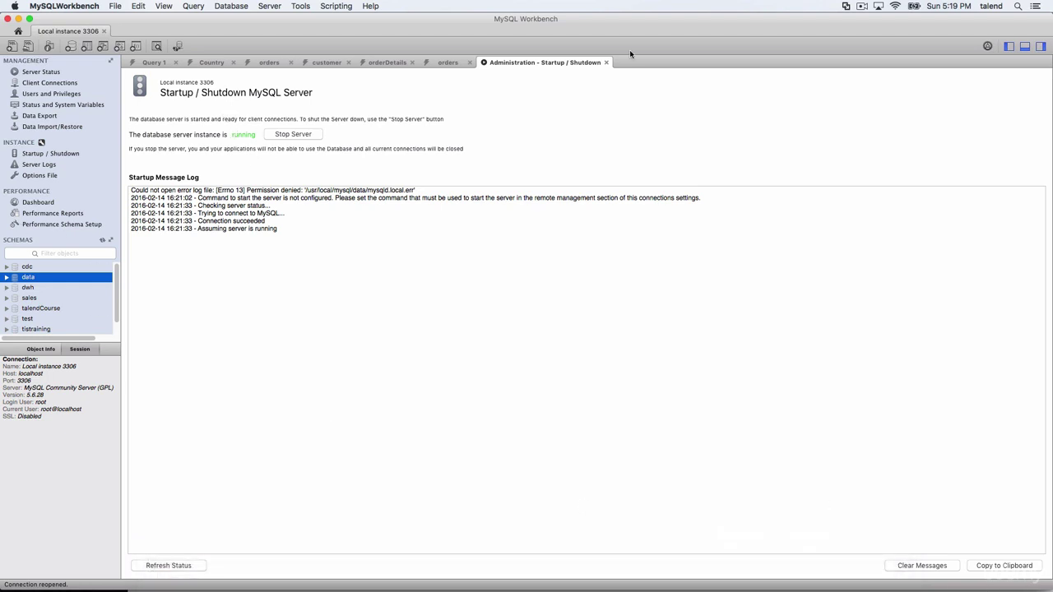
pyautogui.click(20, 18)
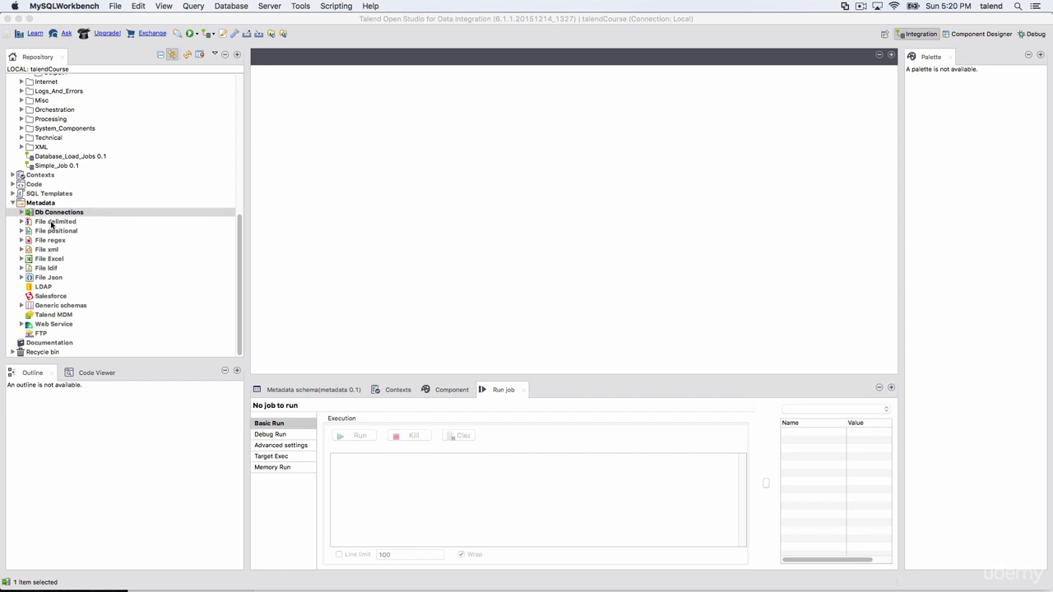
# - Review the actions available for the File delimited category and for its first entry, and collapse the category again
pyautogui.click(54, 222)
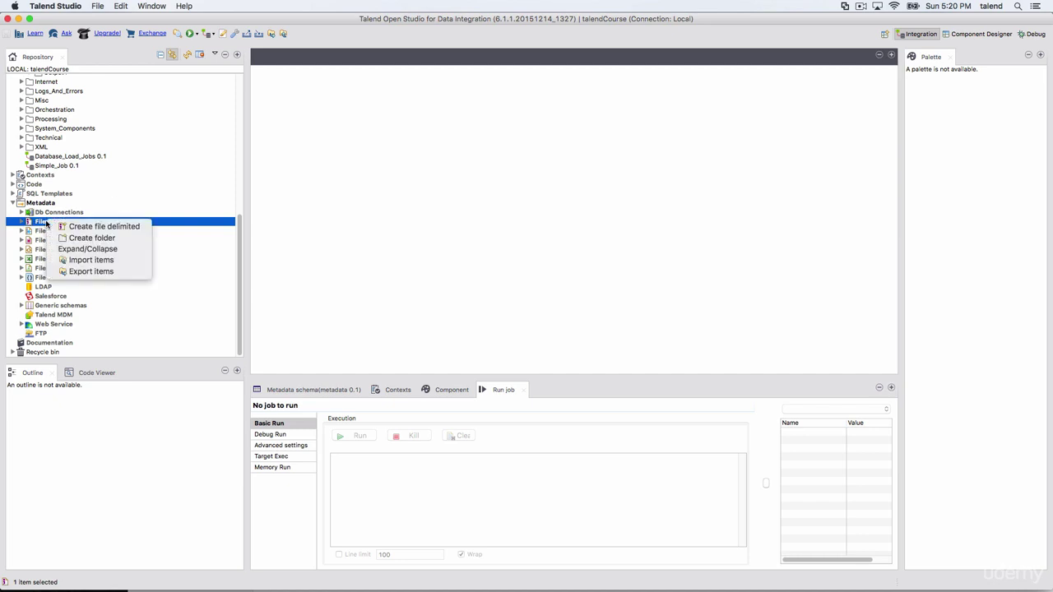
pyautogui.rightClick(49, 222)
pyautogui.click(19, 224)
pyautogui.click(21, 223)
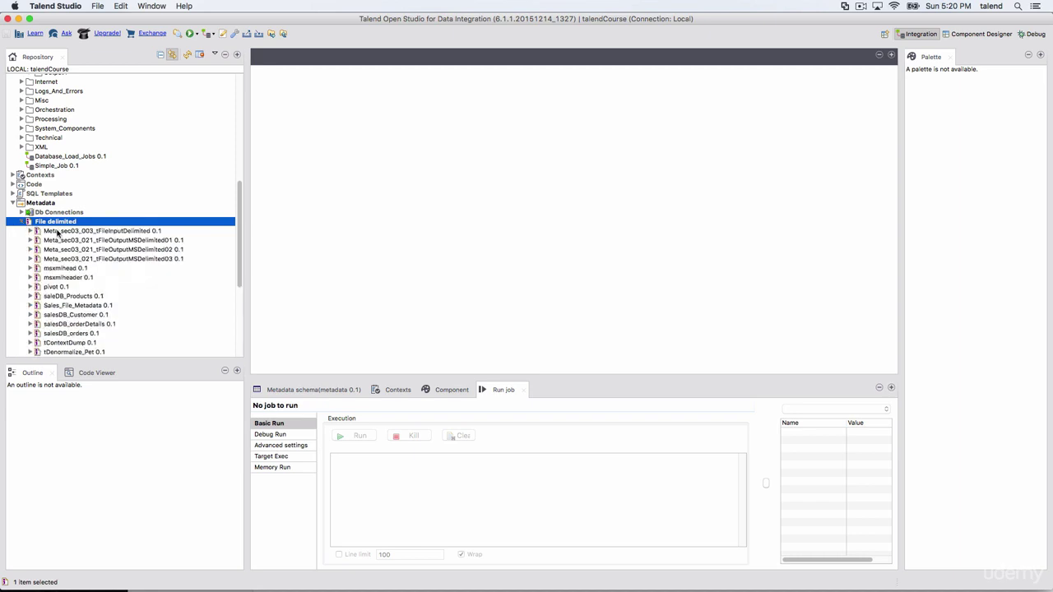
pyautogui.rightClick(58, 233)
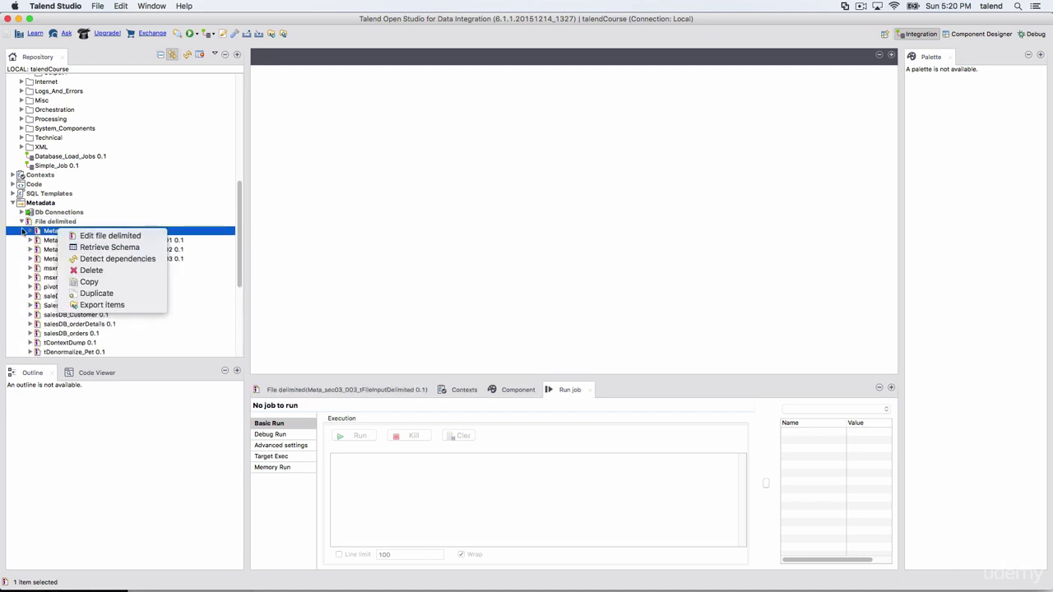
pyautogui.click(24, 226)
pyautogui.click(22, 222)
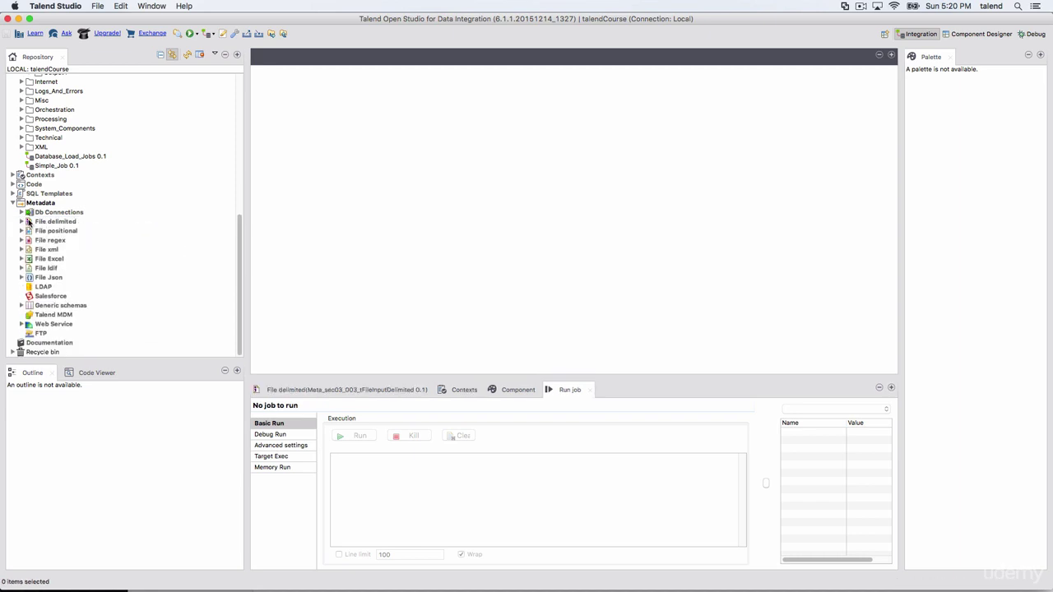
# - Open the Database_Load_Jobs 0.1 job to view its design
pyautogui.click(44, 223)
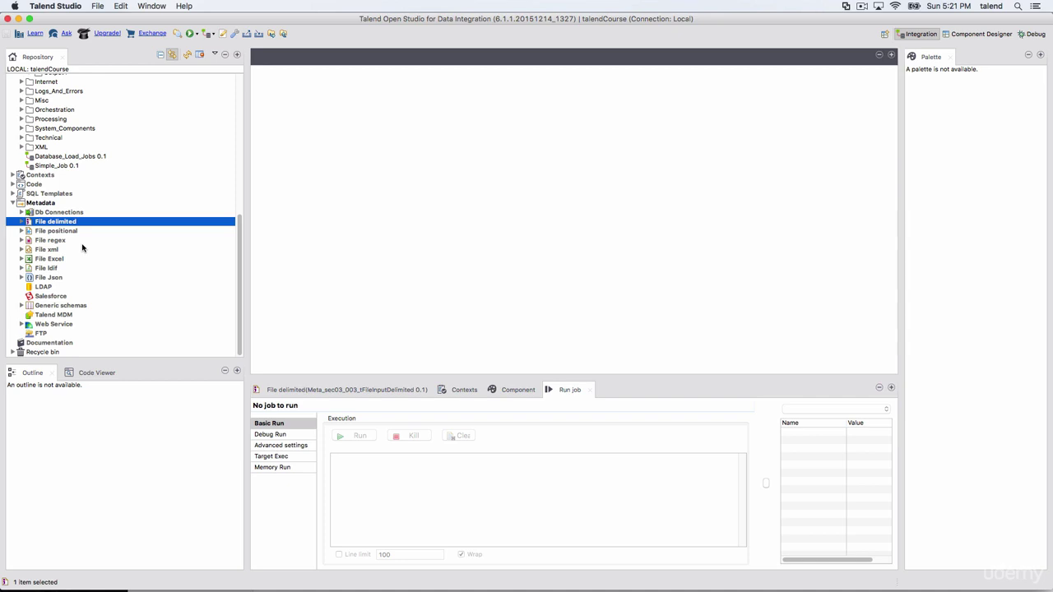
pyautogui.click(74, 213)
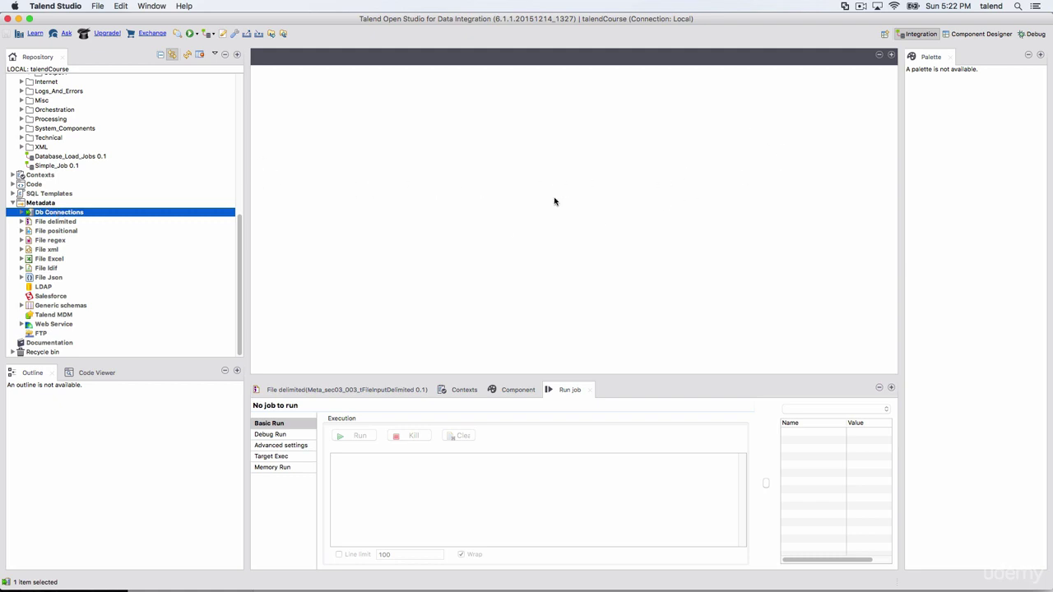
pyautogui.click(83, 158)
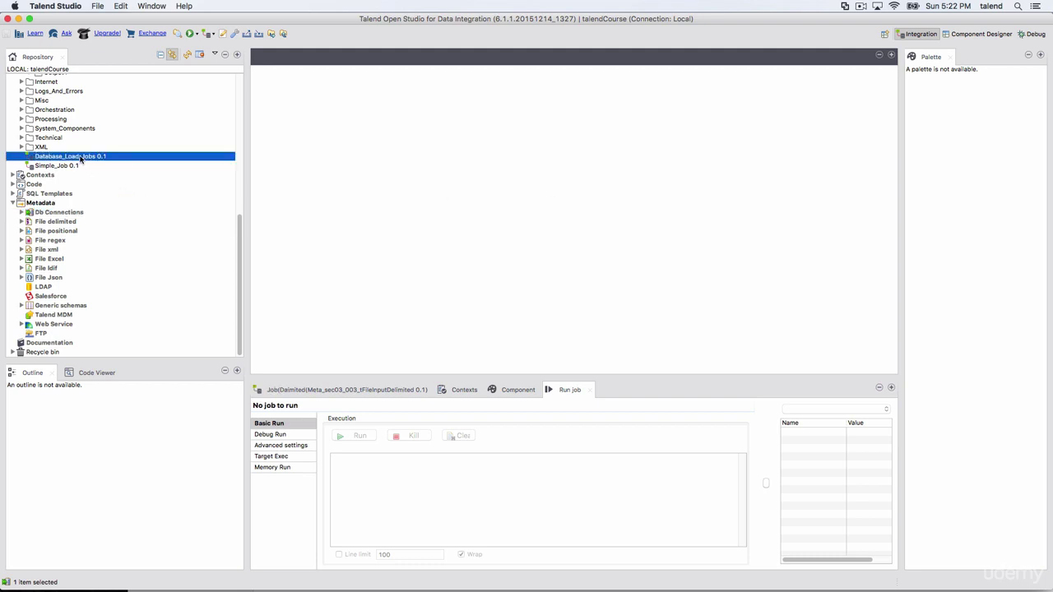
pyautogui.doubleClick(83, 158)
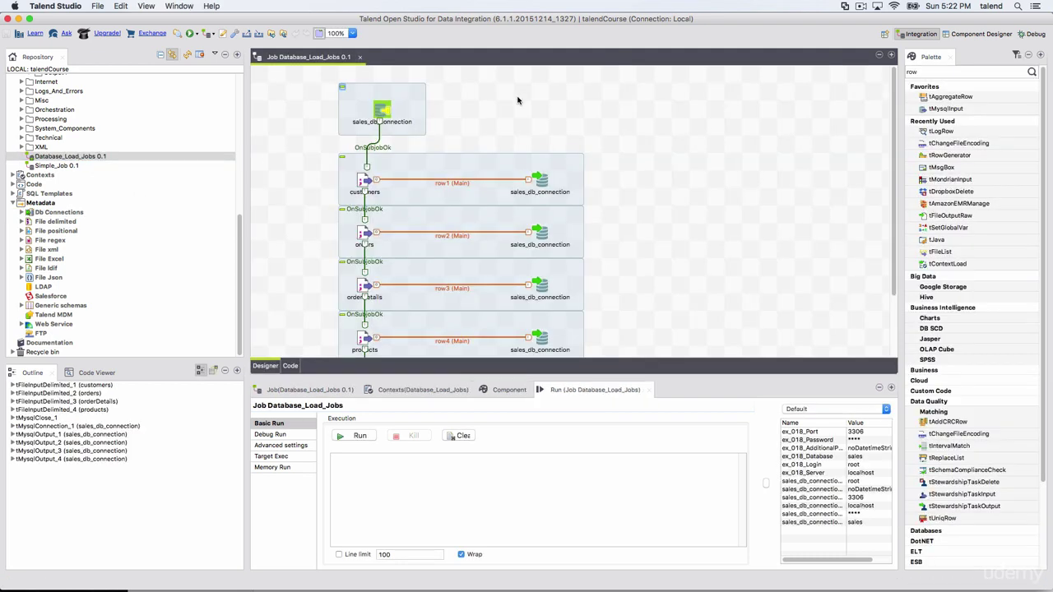
# - Open the job_sec05_003_tConvertType 0.1 job from the Processing folder
pyautogui.click(21, 119)
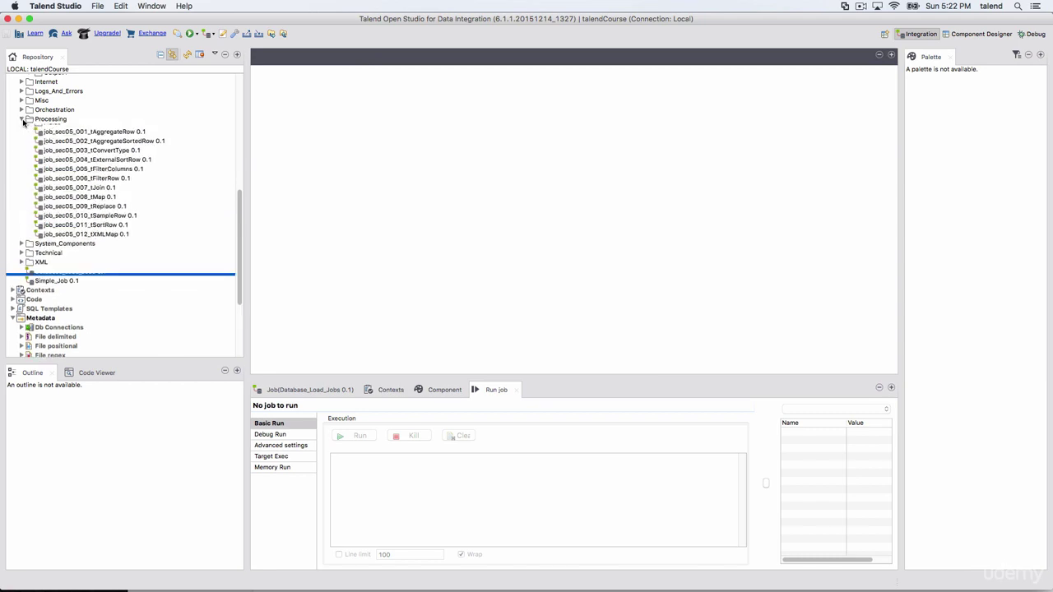
pyautogui.click(88, 157)
pyautogui.doubleClick(88, 156)
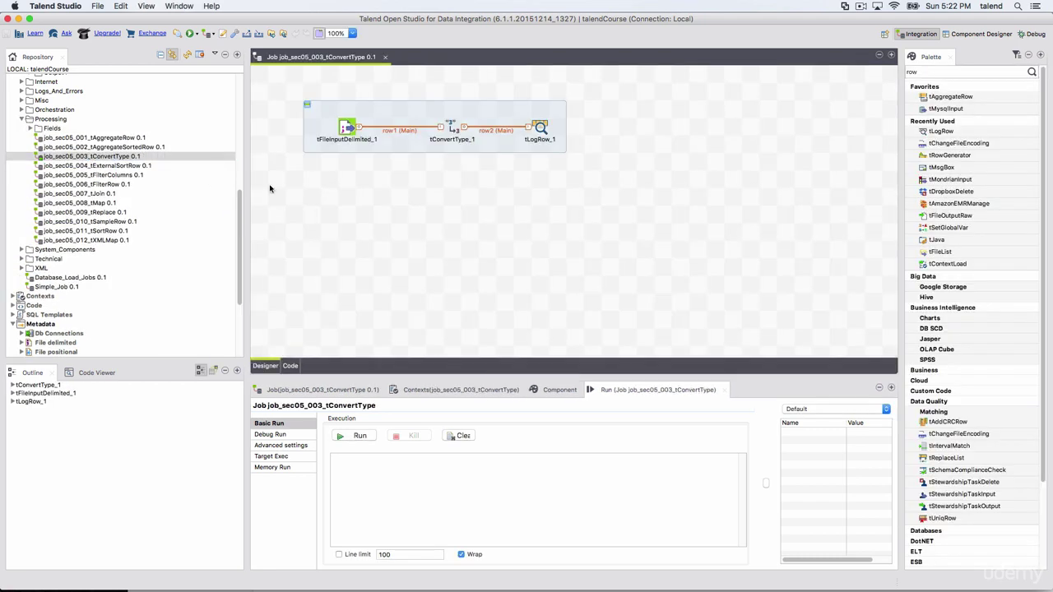
# - Look through the job's input, conversion and log components, and check the schema type options of tConvertType_1
pyautogui.click(347, 129)
pyautogui.click(540, 128)
pyautogui.click(450, 125)
pyautogui.click(419, 180)
pyautogui.click(349, 128)
pyautogui.click(539, 125)
pyautogui.click(452, 127)
pyautogui.doubleClick(453, 128)
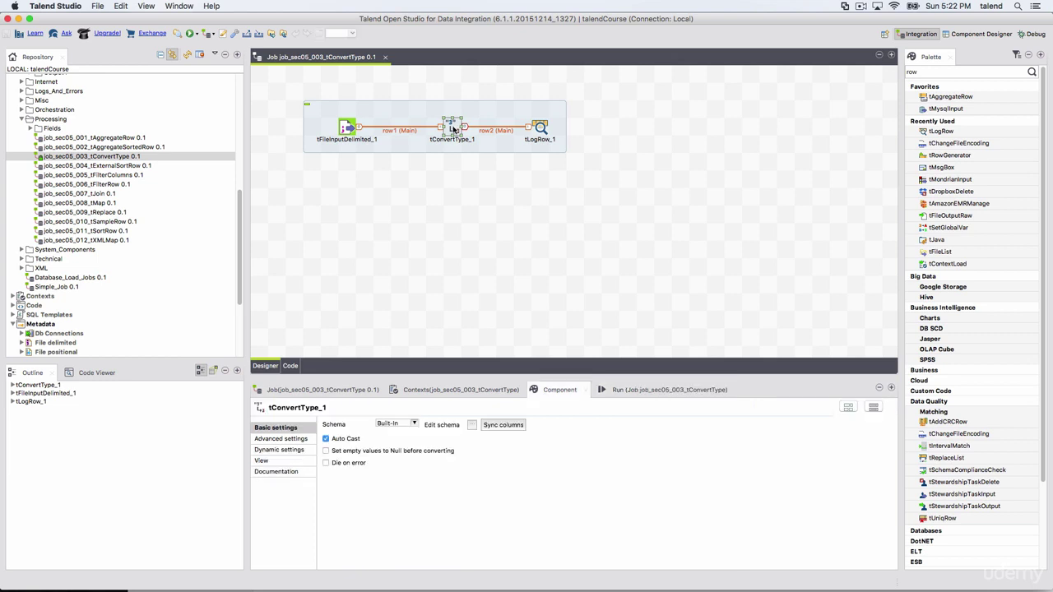
pyautogui.click(399, 423)
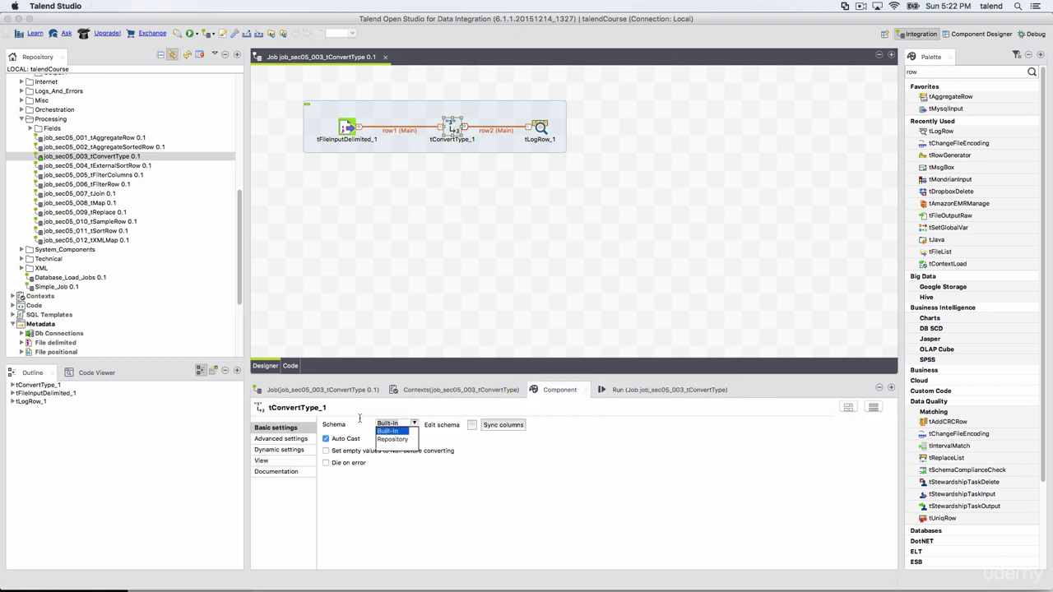
# - Check the schema type options in the basic settings of tFileInputDelimited_1, keeping Built-In
pyautogui.click(349, 130)
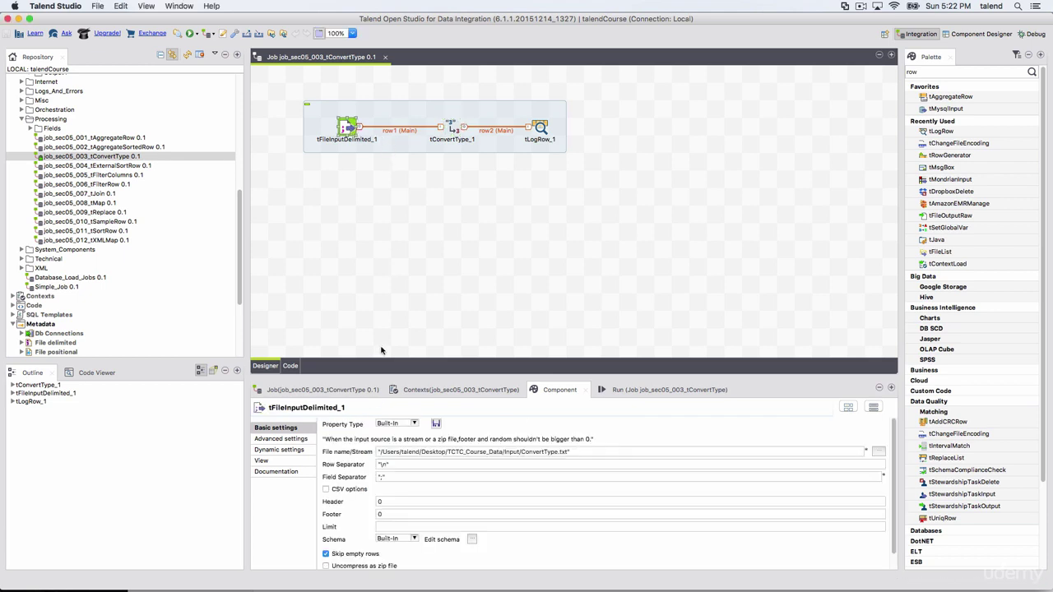
pyautogui.scroll(-2, 403, 536)
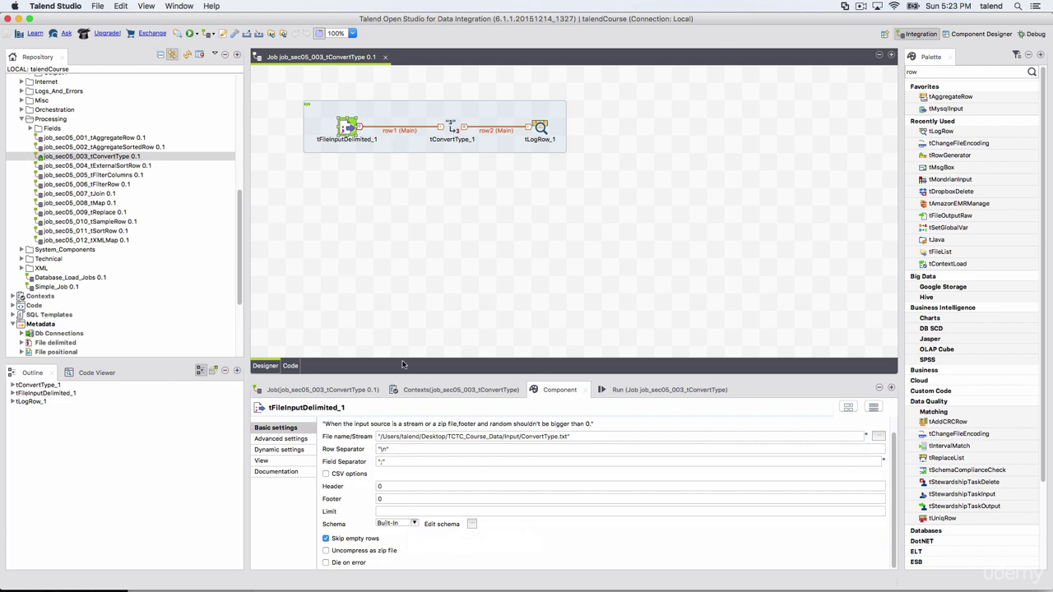
pyautogui.click(404, 523)
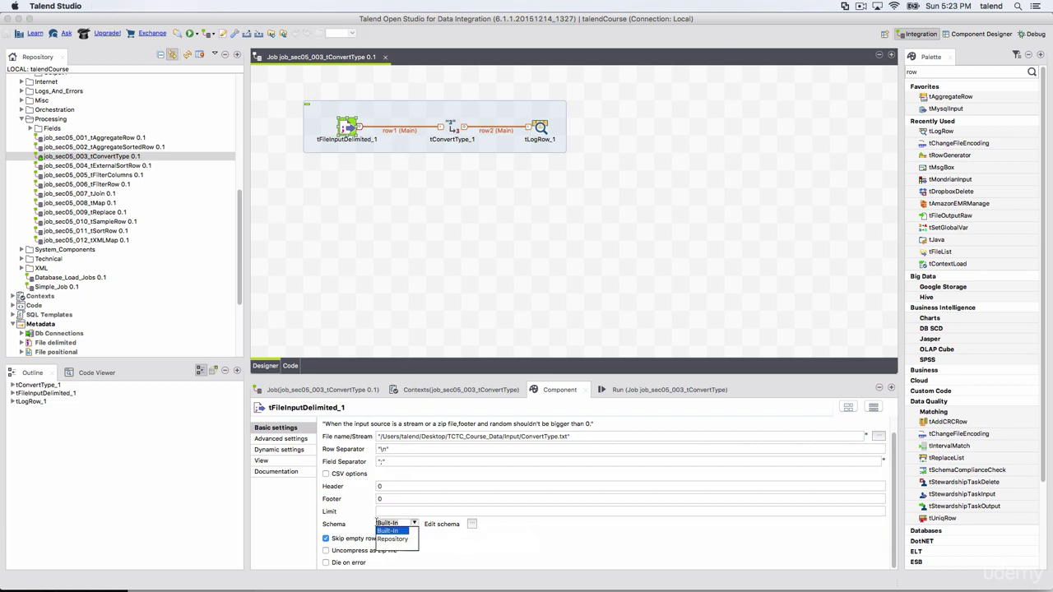
pyautogui.click(377, 522)
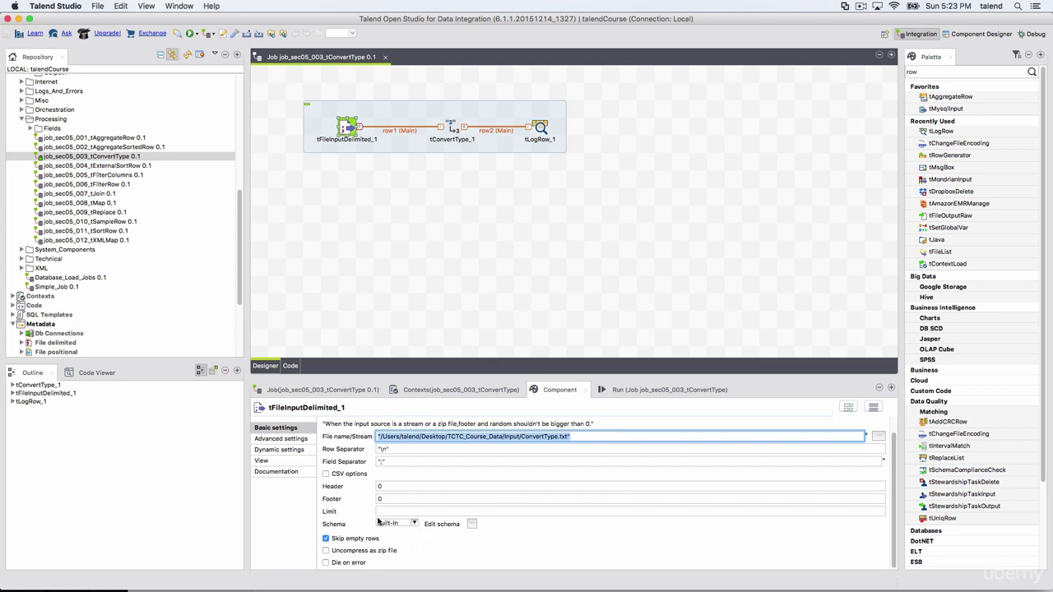
pyautogui.click(349, 130)
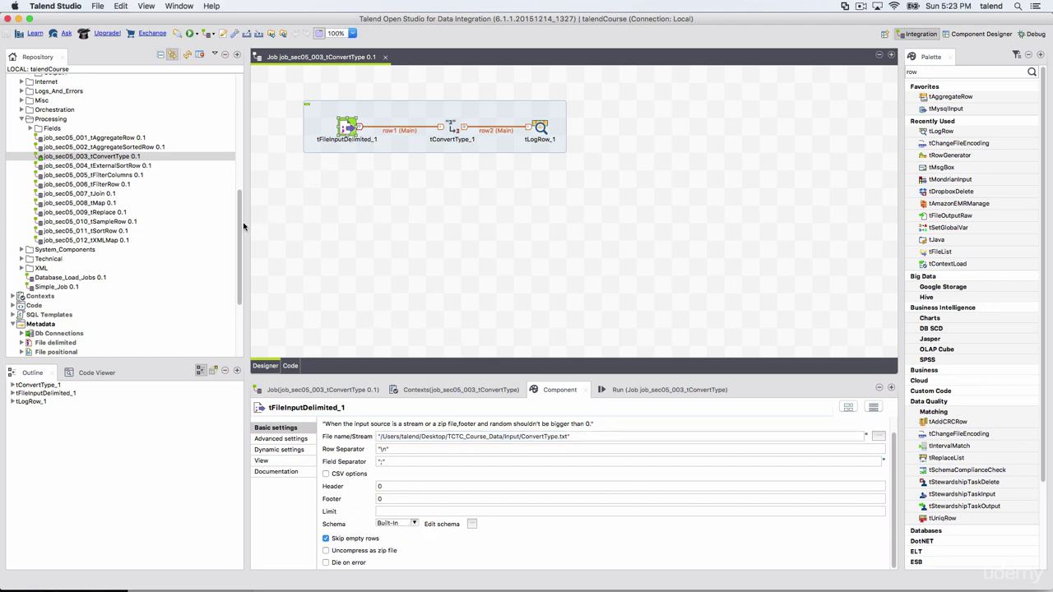
# - Collapse the Processing folder and the whole Job Designs branch in the repository
pyautogui.moveTo(242, 224); pyautogui.dragTo(242, 112)
pyautogui.click(22, 171)
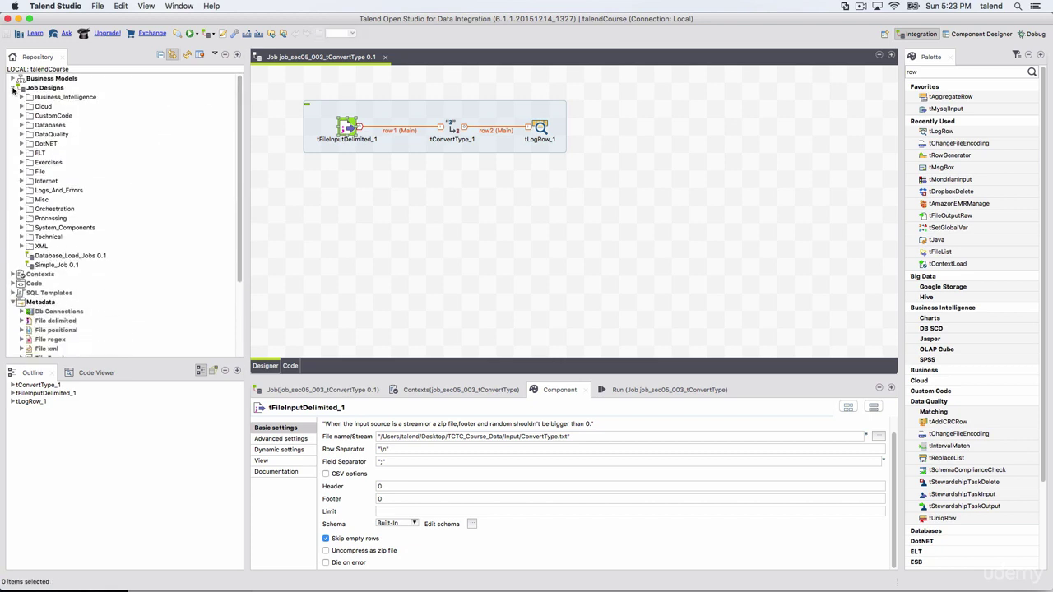
pyautogui.click(13, 89)
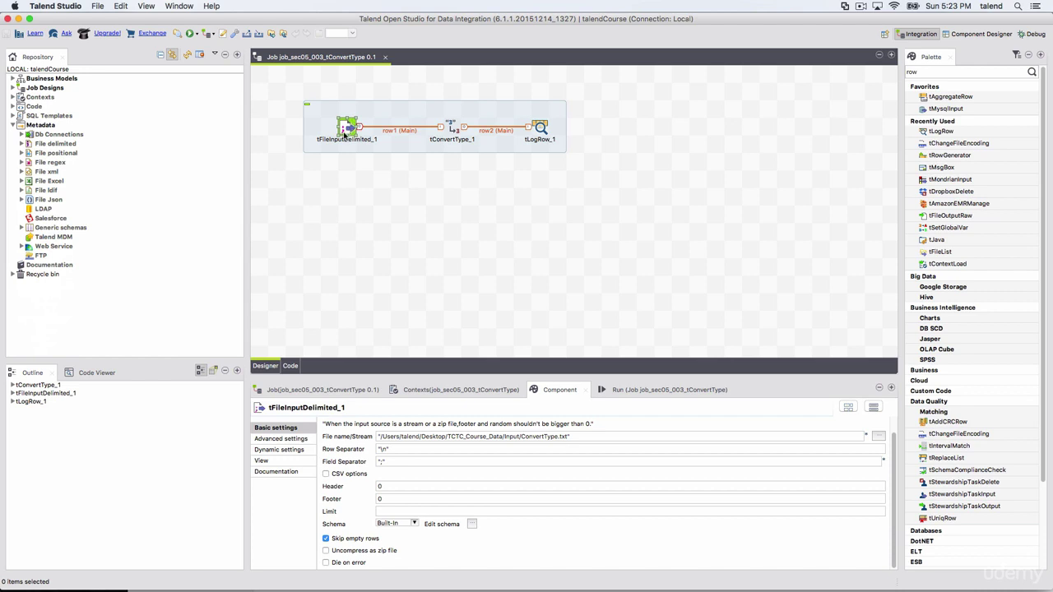
# - View the column schema of tFileInputDelimited_1 and close it
pyautogui.click(471, 528)
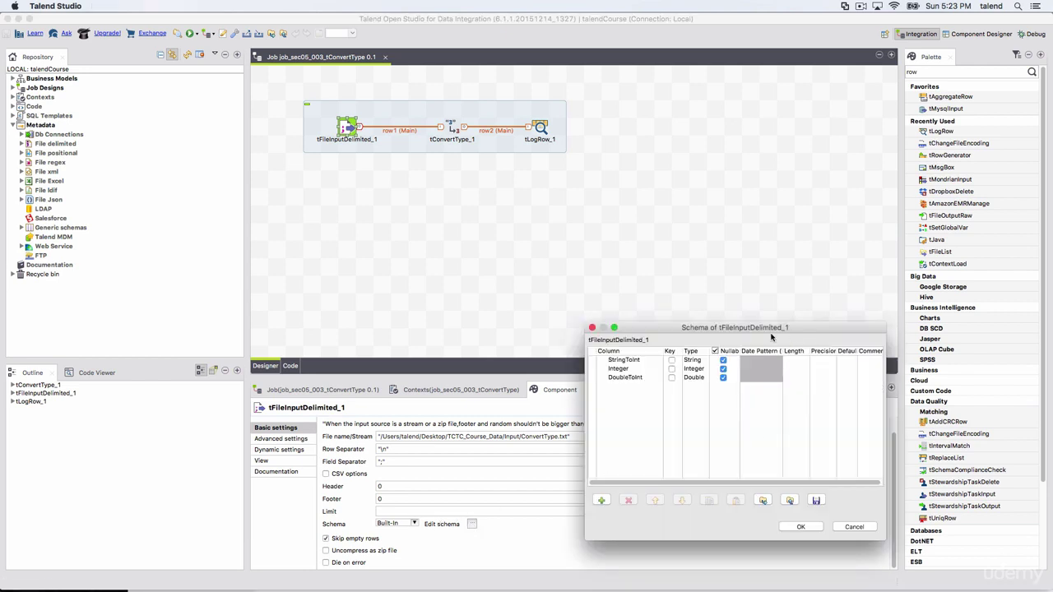
pyautogui.moveTo(744, 324); pyautogui.dragTo(519, 210)
pyautogui.click(639, 407)
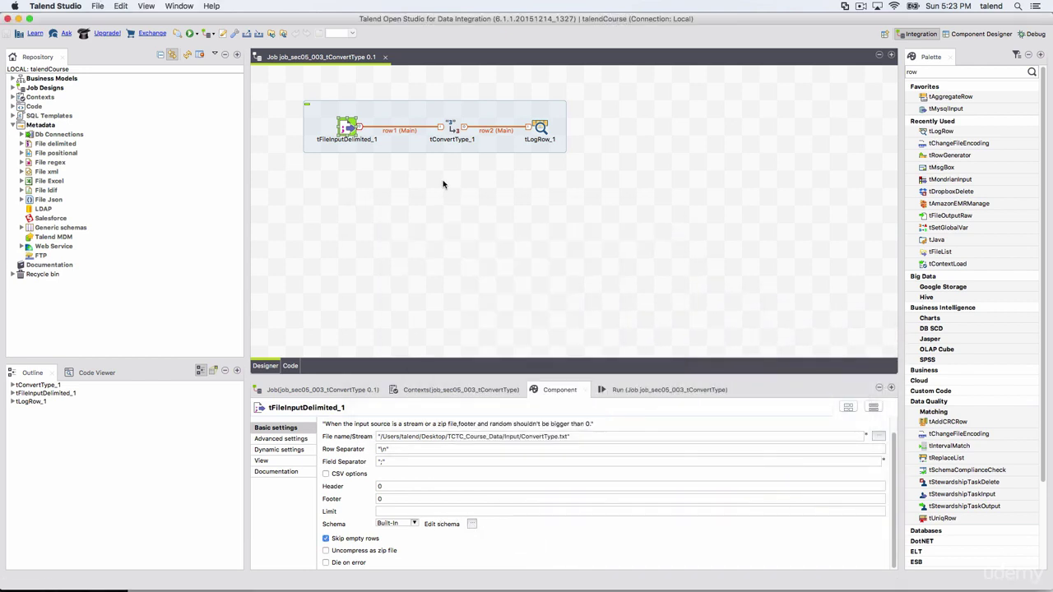
# - Close the tConvertType job and open job_sec05_008_tMap from the Processing folder of the job designs
pyautogui.click(394, 99)
pyautogui.click(385, 57)
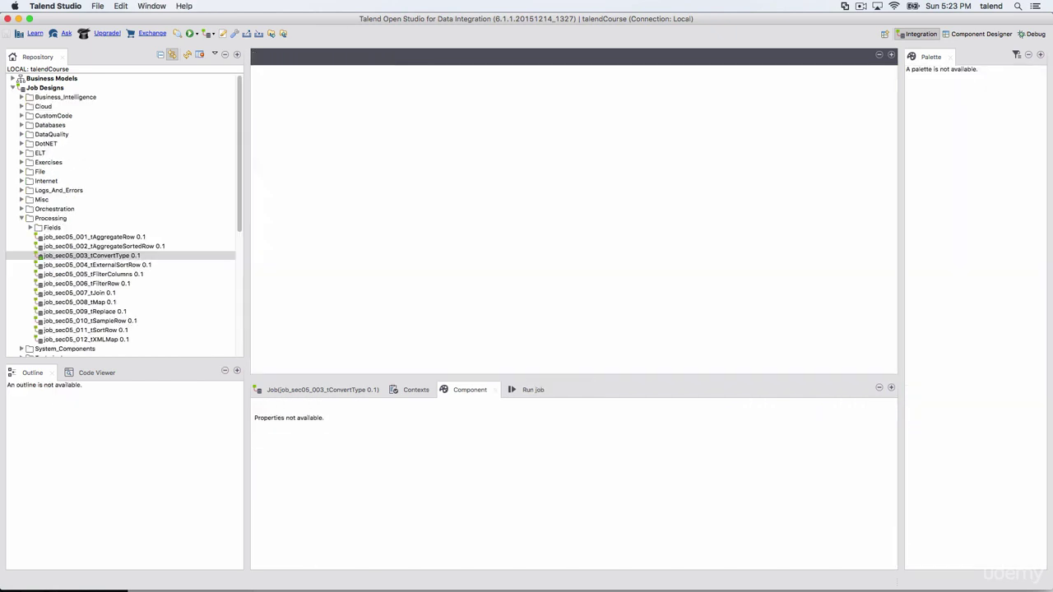
pyautogui.click(13, 87)
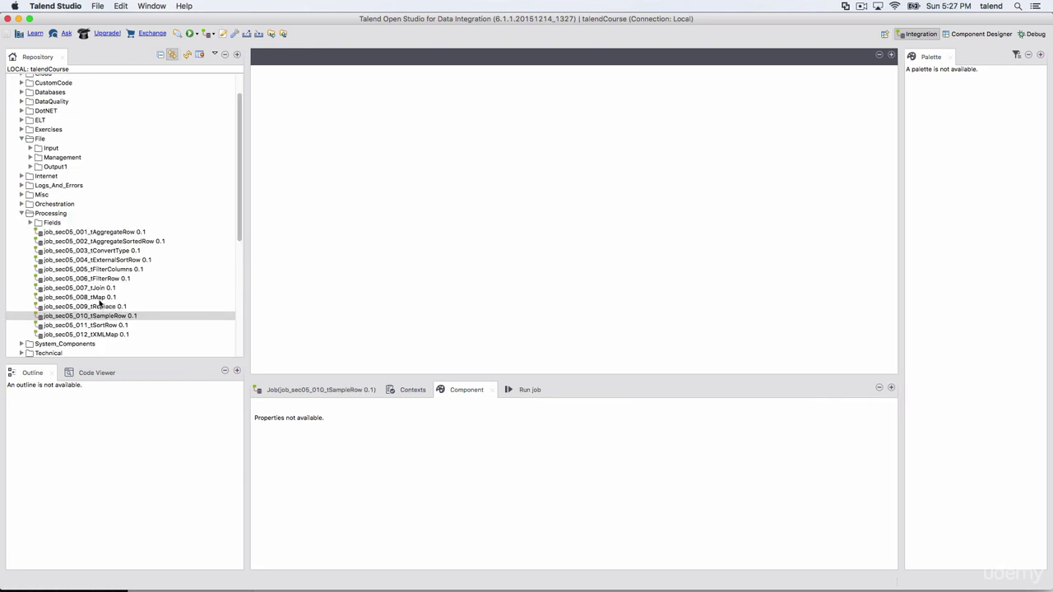
pyautogui.doubleClick(104, 297)
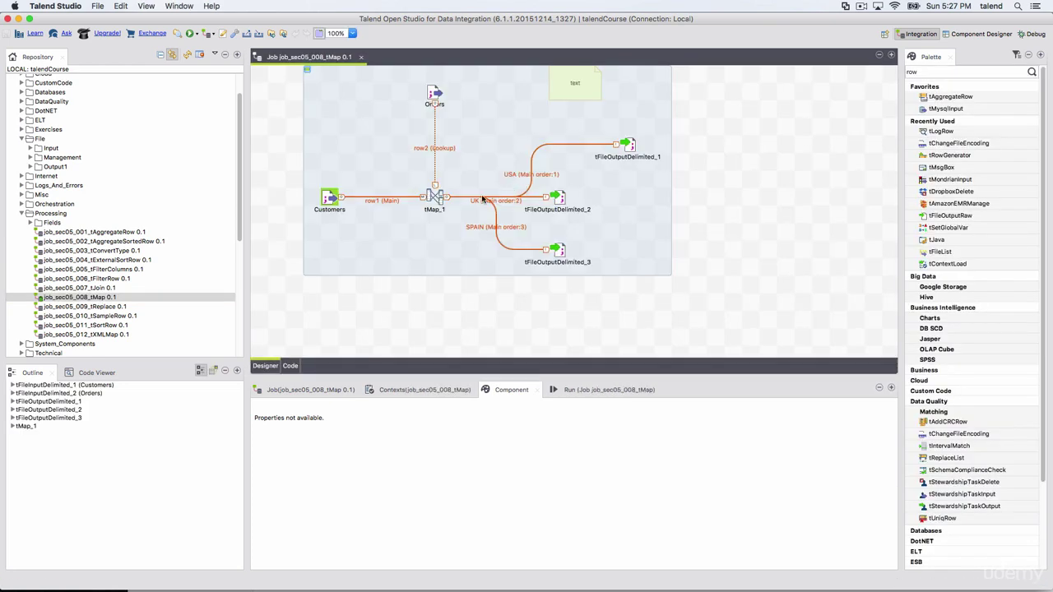
# - Check the basic settings of tFileOutputDelimited_1, examine the USA output columns in the tMap_1 editor, and close it without changes
pyautogui.click(632, 147)
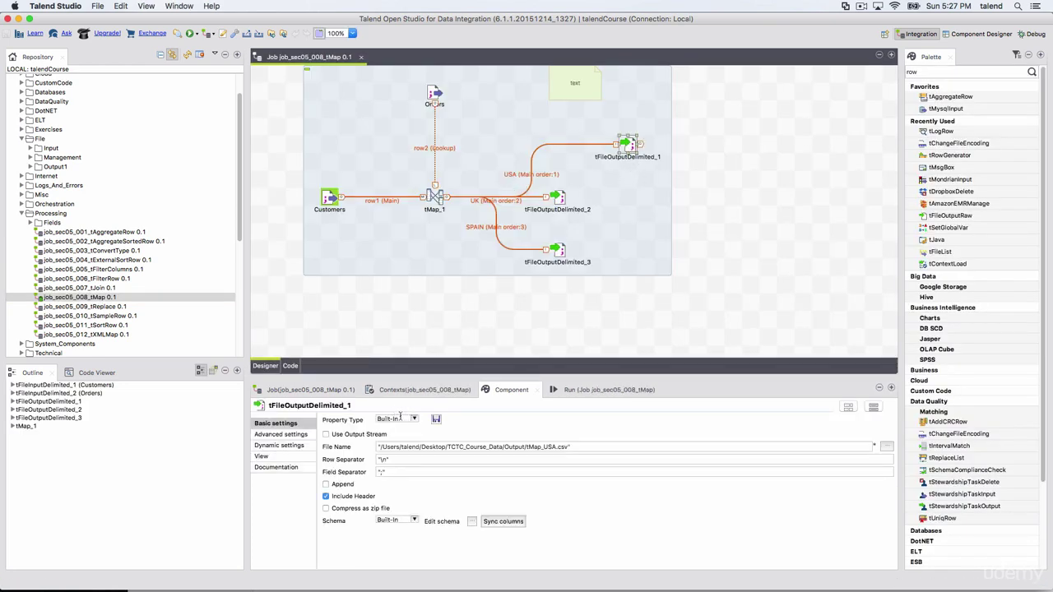
pyautogui.click(433, 202)
pyautogui.doubleClick(434, 199)
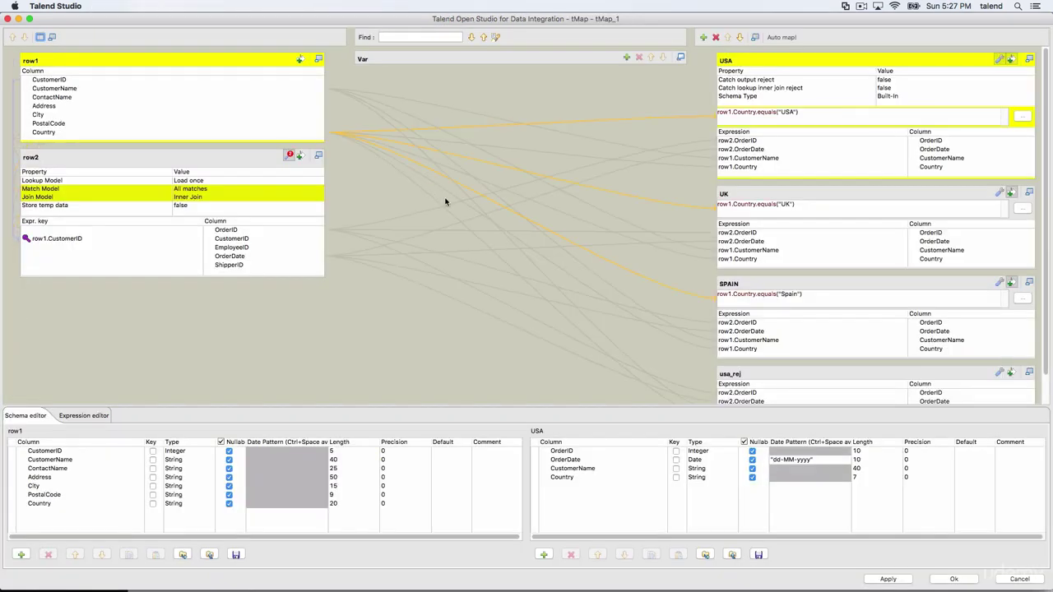
pyautogui.moveTo(589, 495); pyautogui.dragTo(577, 430)
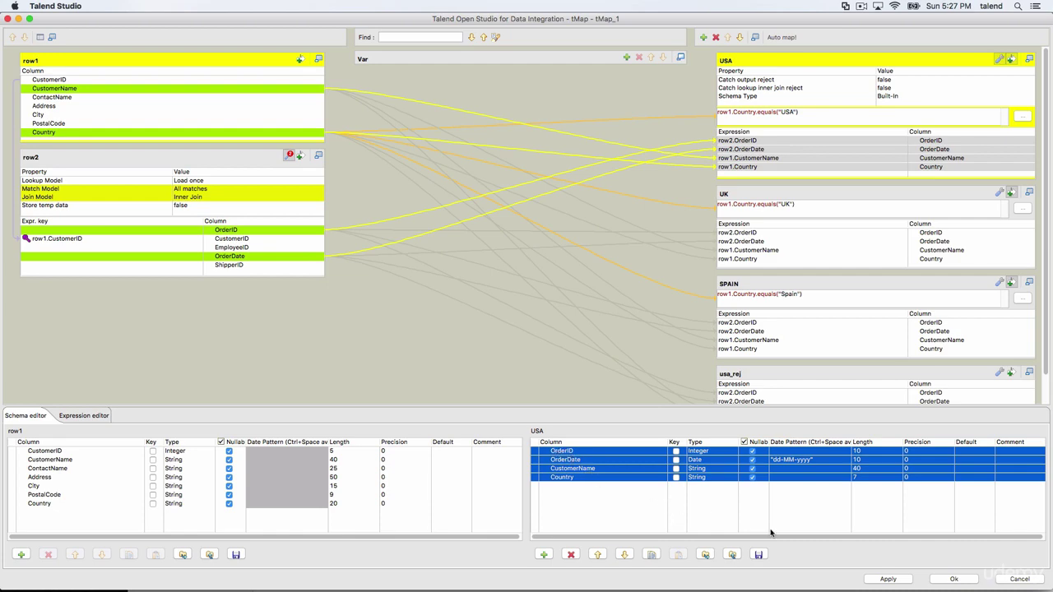
pyautogui.click(1020, 579)
# - Compare the basic settings of tFileOutputDelimited_1 and tMap_1, reopen the map editor to review its mappings, and cancel out of it
pyautogui.click(627, 145)
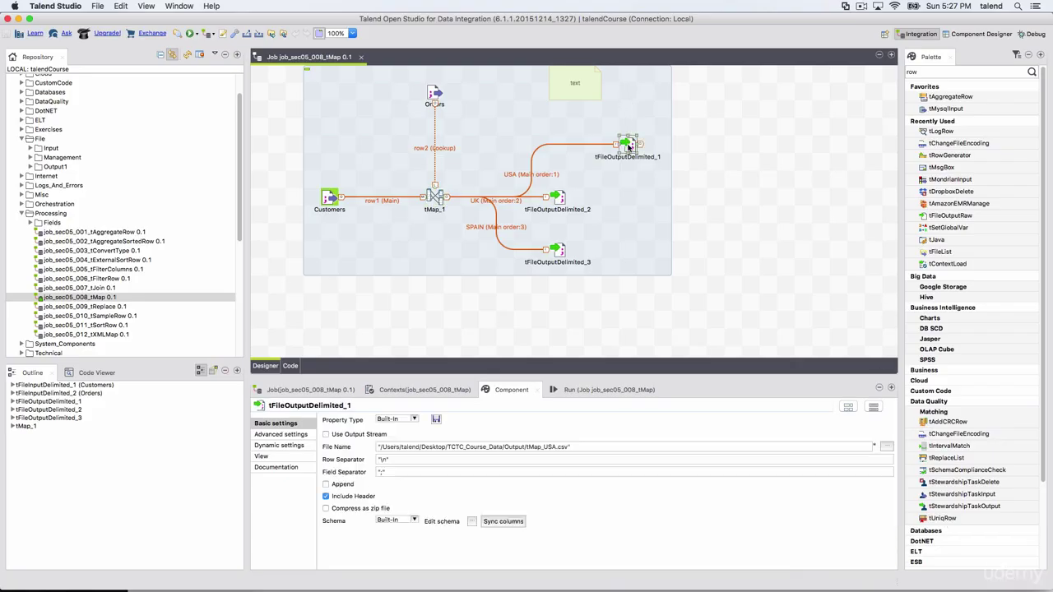
pyautogui.click(437, 198)
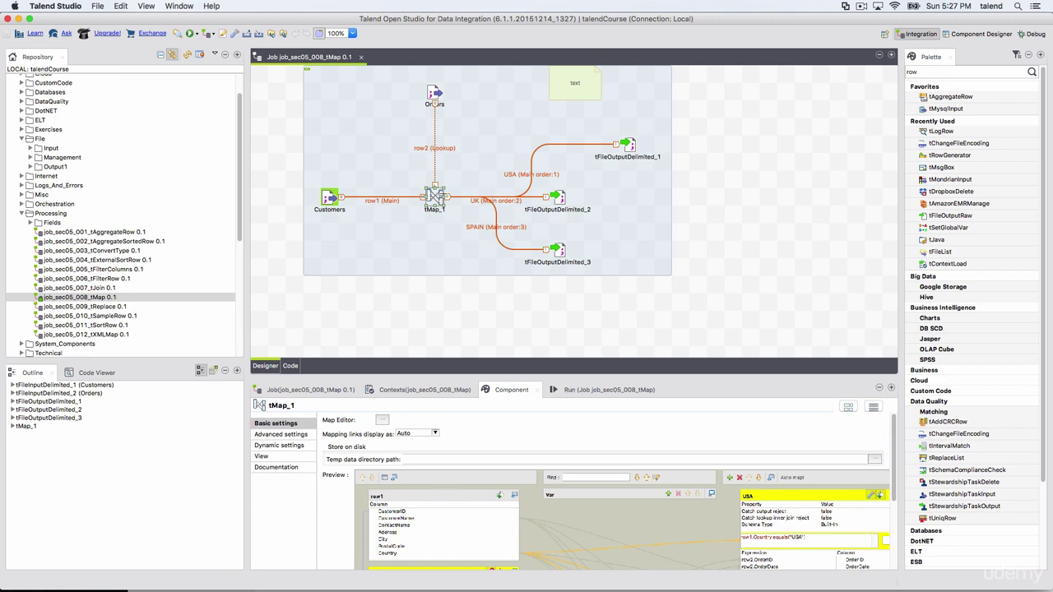
pyautogui.click(632, 146)
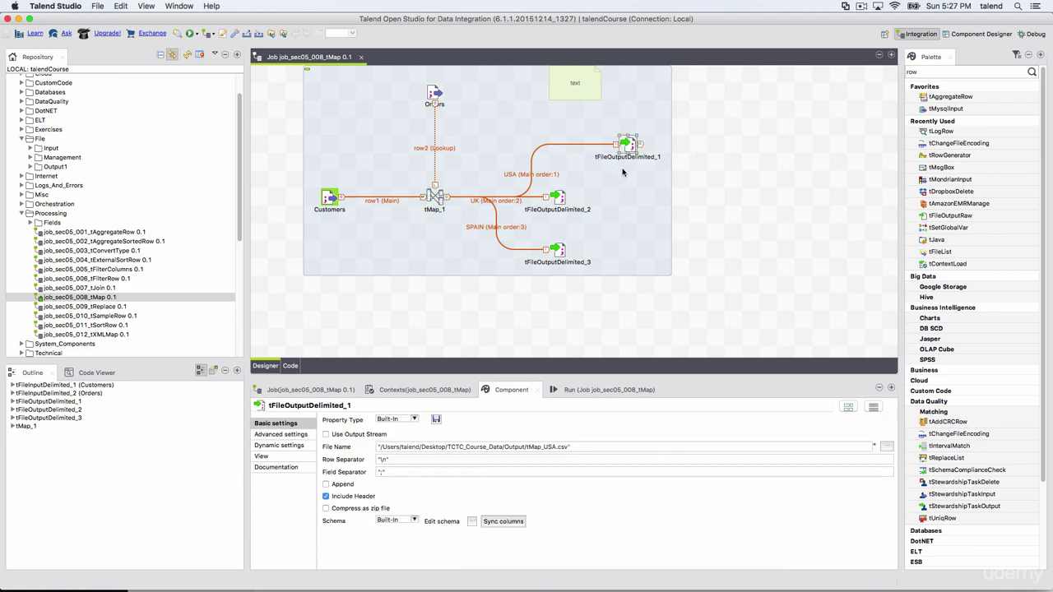
pyautogui.doubleClick(433, 198)
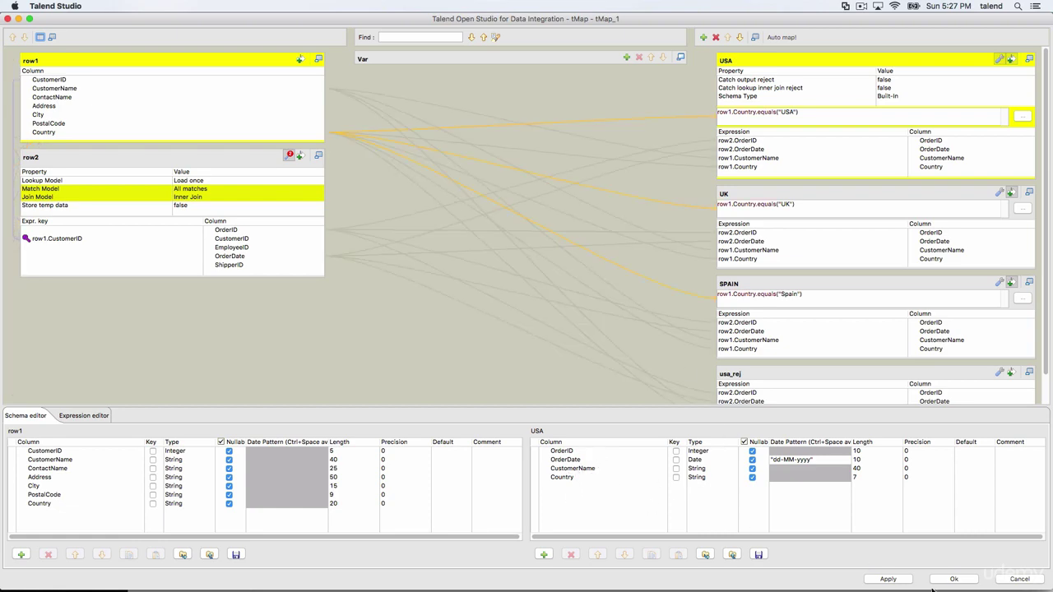
pyautogui.click(1025, 584)
# - View the schema of tFileOutputDelimited_1, comparing its output columns with the USA input, and close it without changes
pyautogui.click(629, 146)
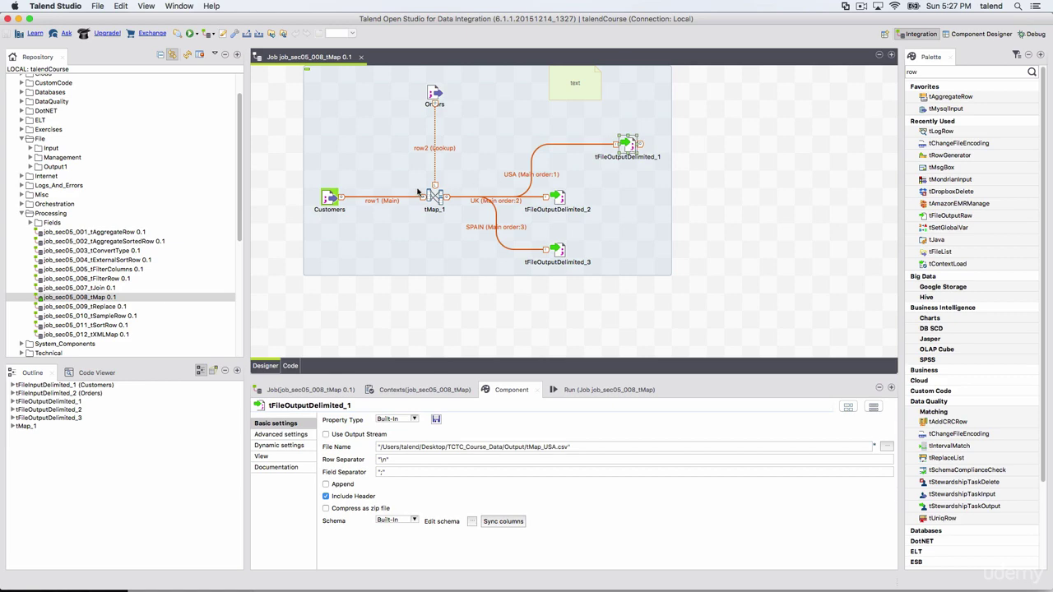
pyautogui.click(472, 521)
pyautogui.moveTo(769, 377); pyautogui.dragTo(510, 182)
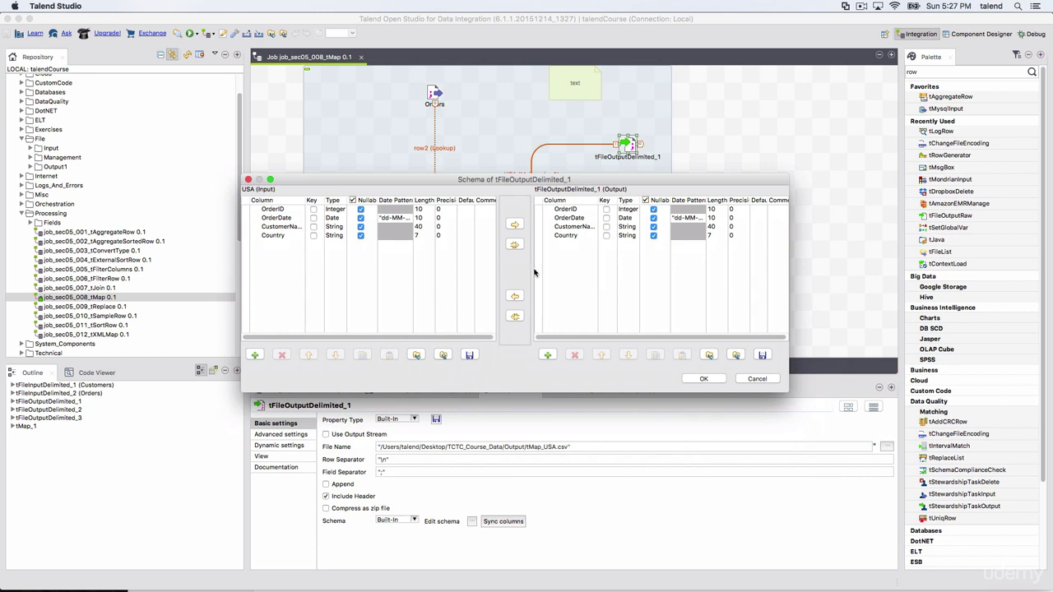
pyautogui.moveTo(572, 279); pyautogui.dragTo(574, 169)
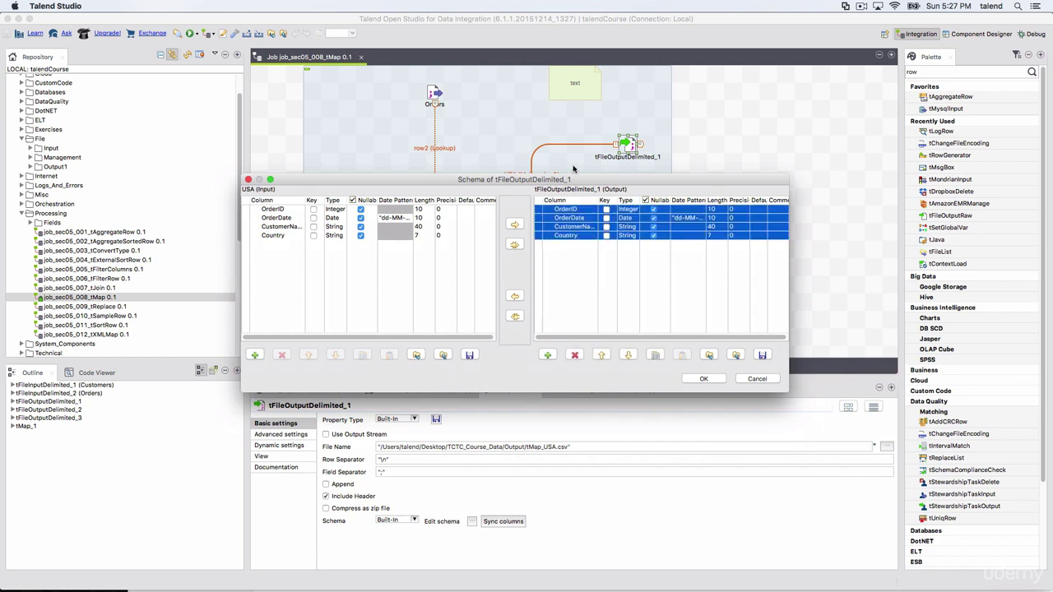
pyautogui.click(774, 379)
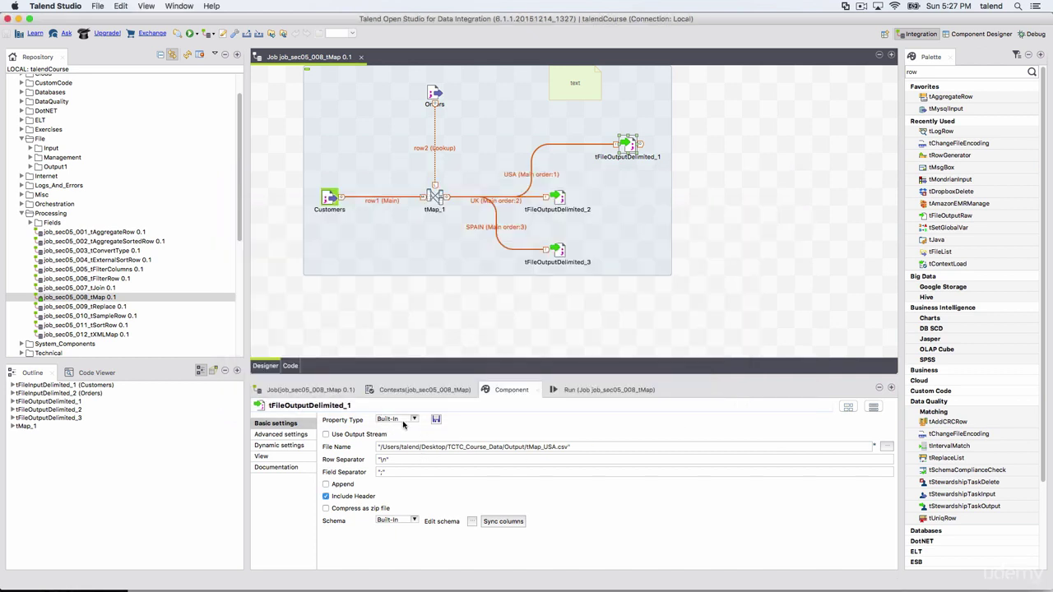